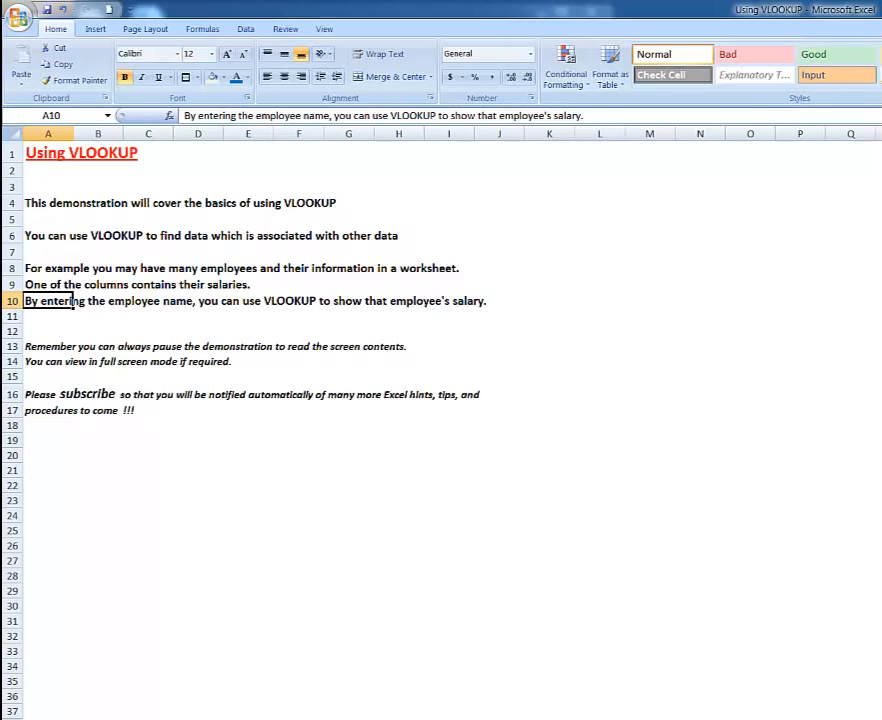
# - On the VLOOKUP basics sheet, start a VLOOKUP formula in Salary cell C7 with A7 as the lookup value
pyautogui.hotkey('ctrl', 'pagedown')
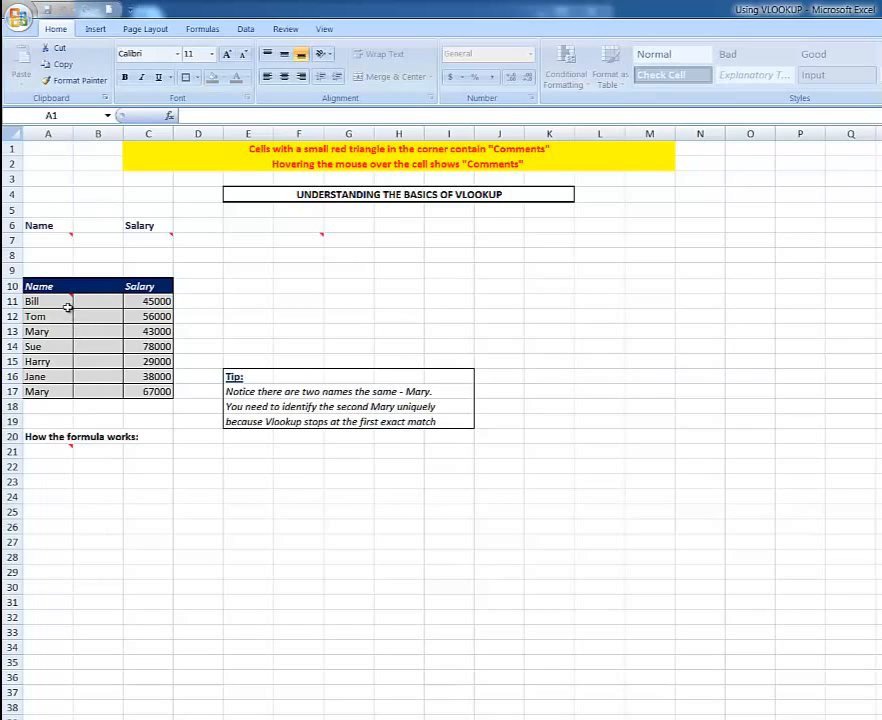
pyautogui.moveTo(47, 240)
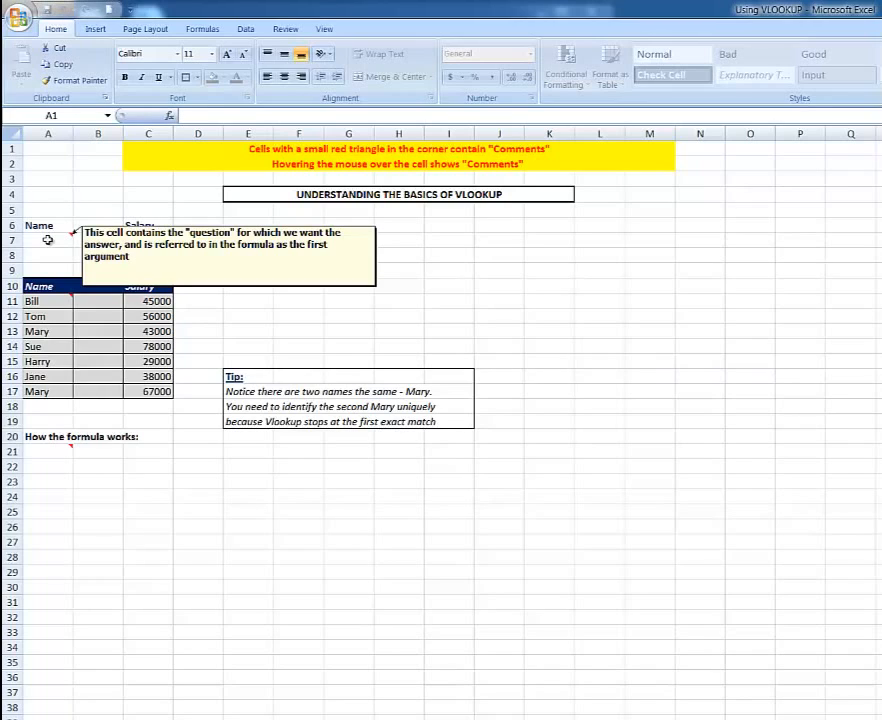
pyautogui.moveTo(144, 242)
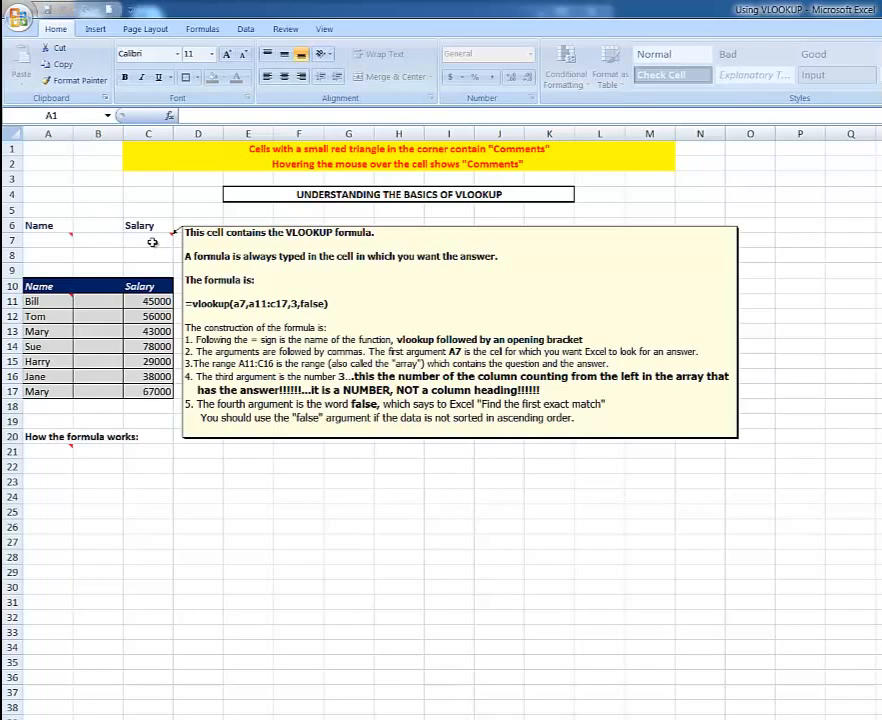
pyautogui.click(150, 240)
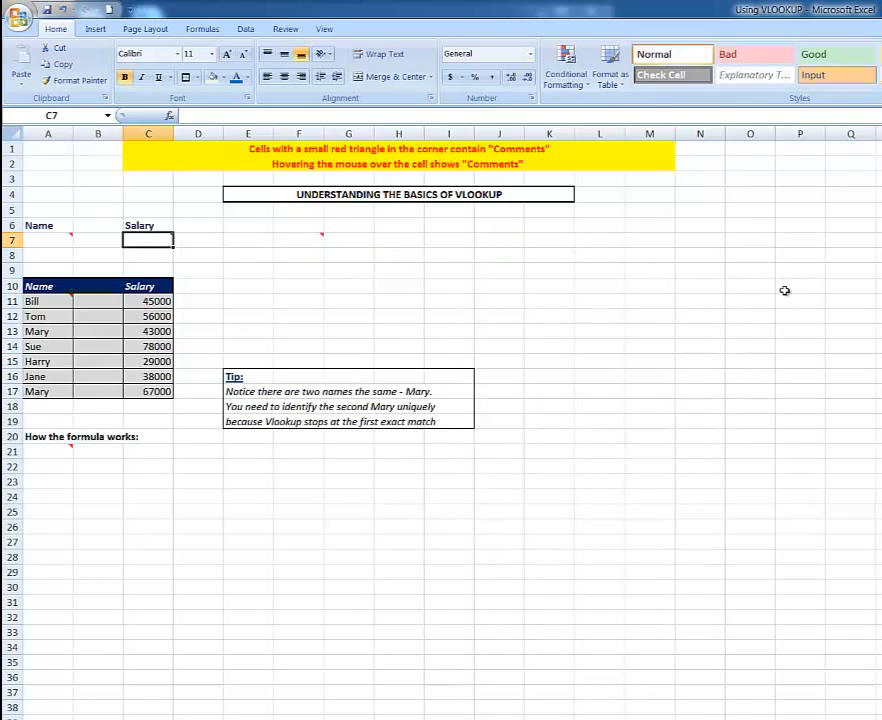
pyautogui.write('=vlo')
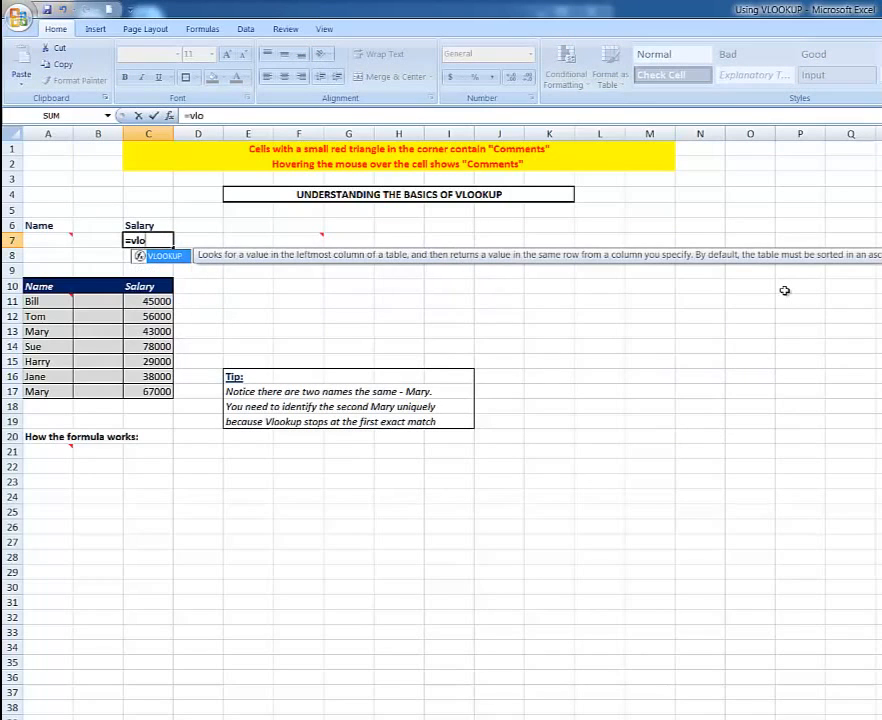
pyautogui.write('okup(')
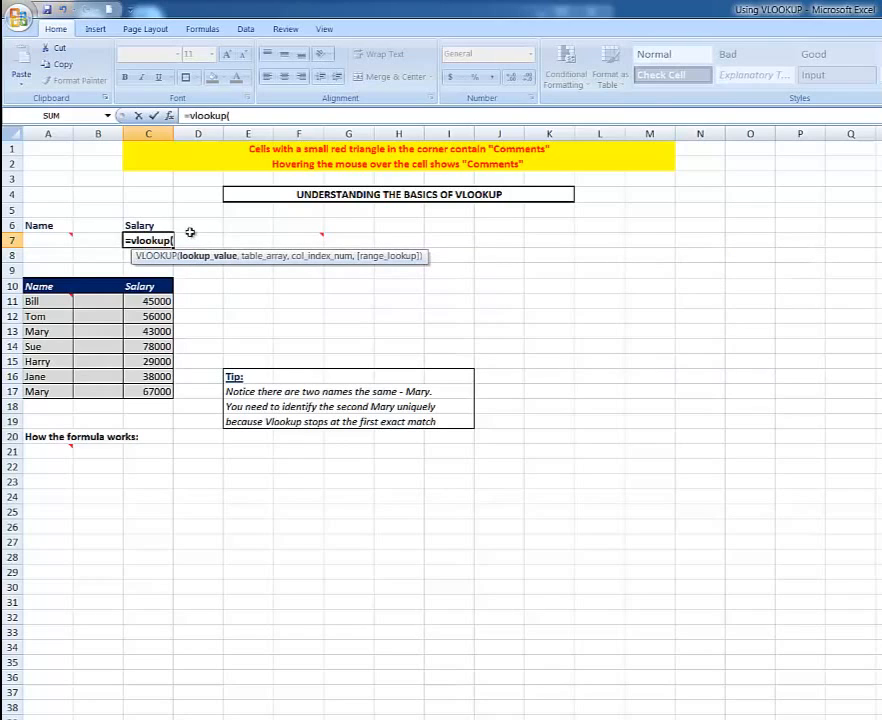
pyautogui.click(46, 240)
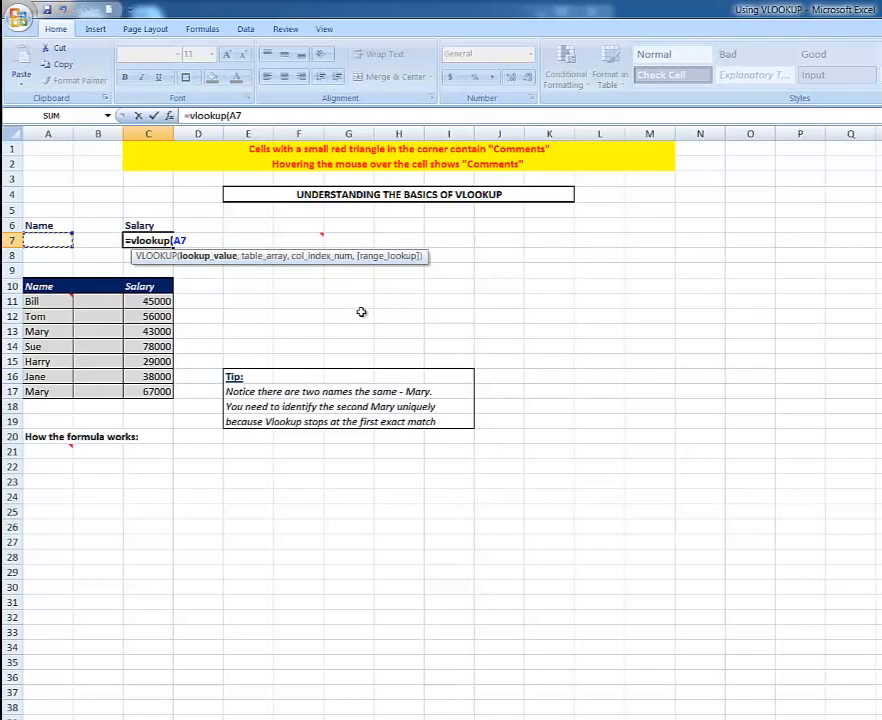
pyautogui.write(',')
# - Complete the VLOOKUP formula in C7 with table array A11:C17, column index 3 and FALSE for an exact match
pyautogui.moveTo(40, 300)
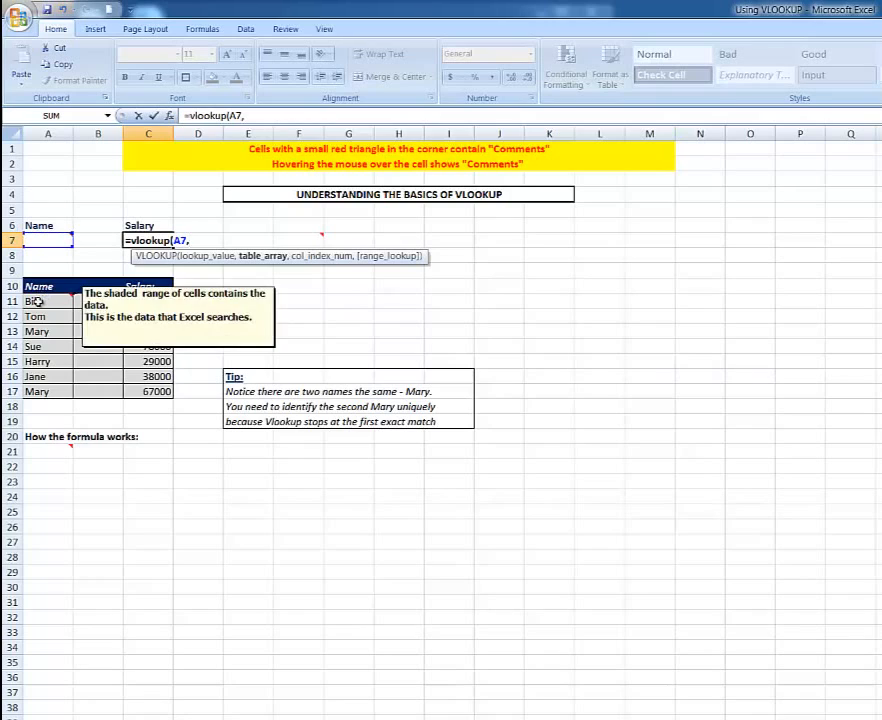
pyautogui.moveTo(43, 301); pyautogui.dragTo(152, 392)
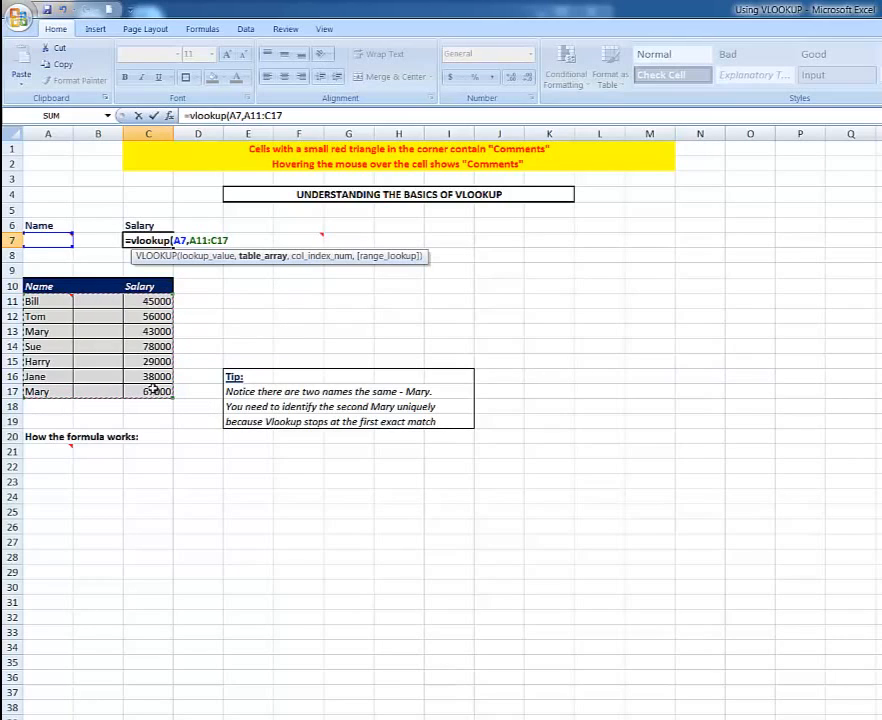
pyautogui.write(',')
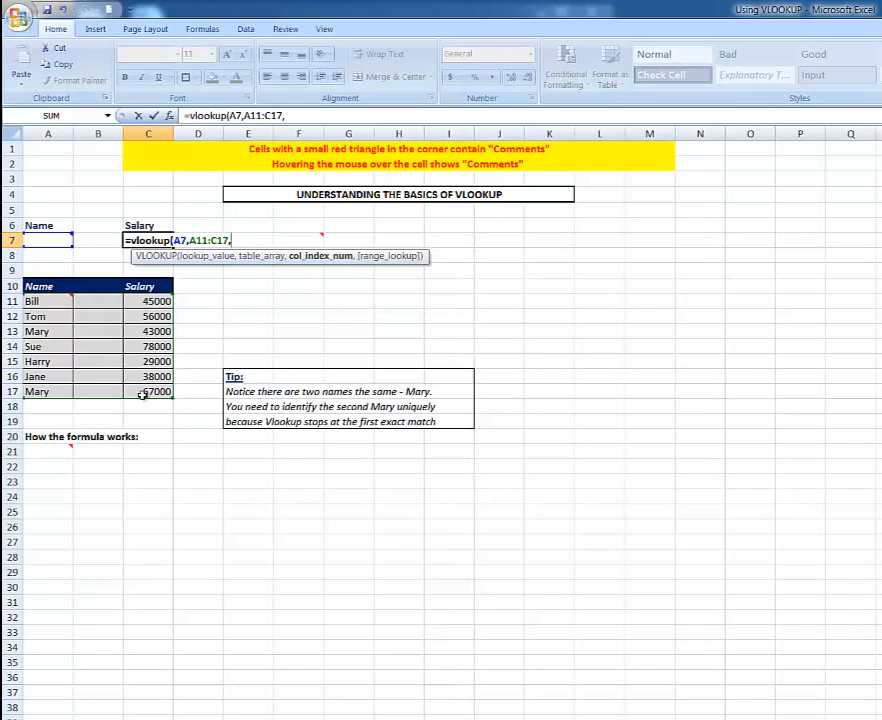
pyautogui.write('3')
pyautogui.write(',fals')
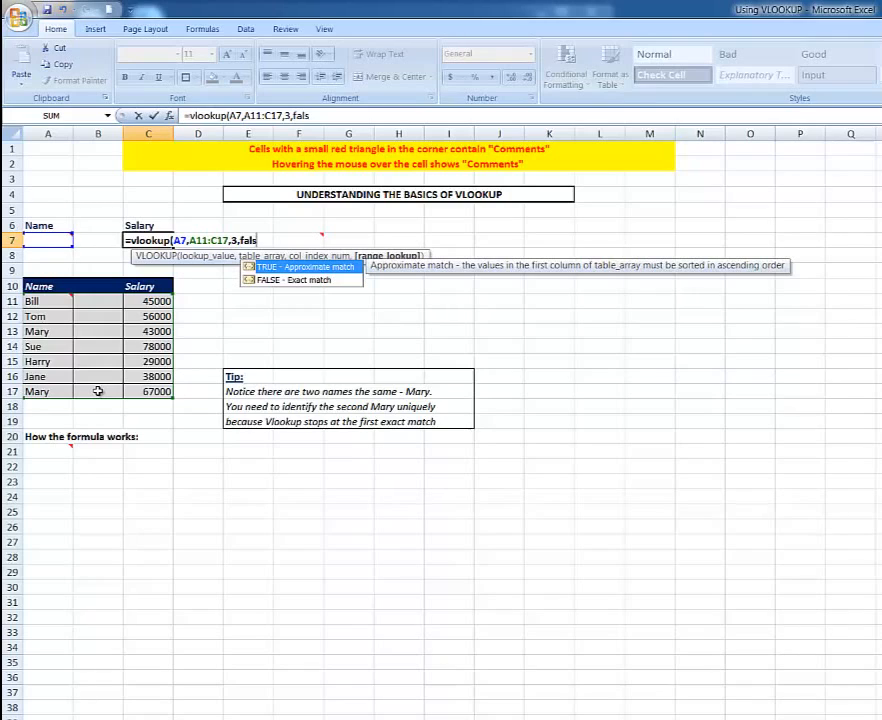
pyautogui.write('e')
pyautogui.write(')')
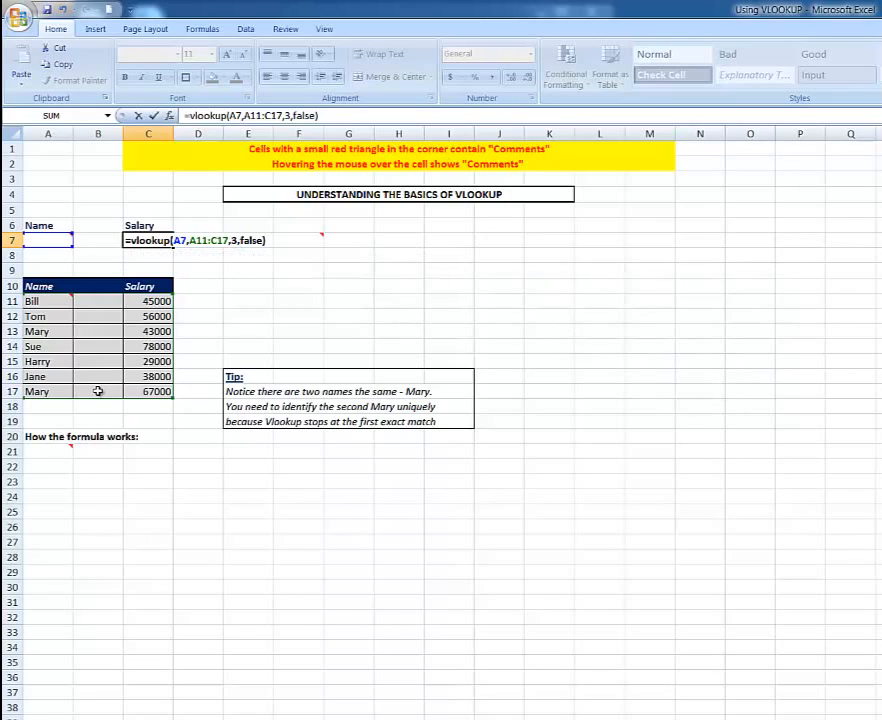
pyautogui.press('Return')
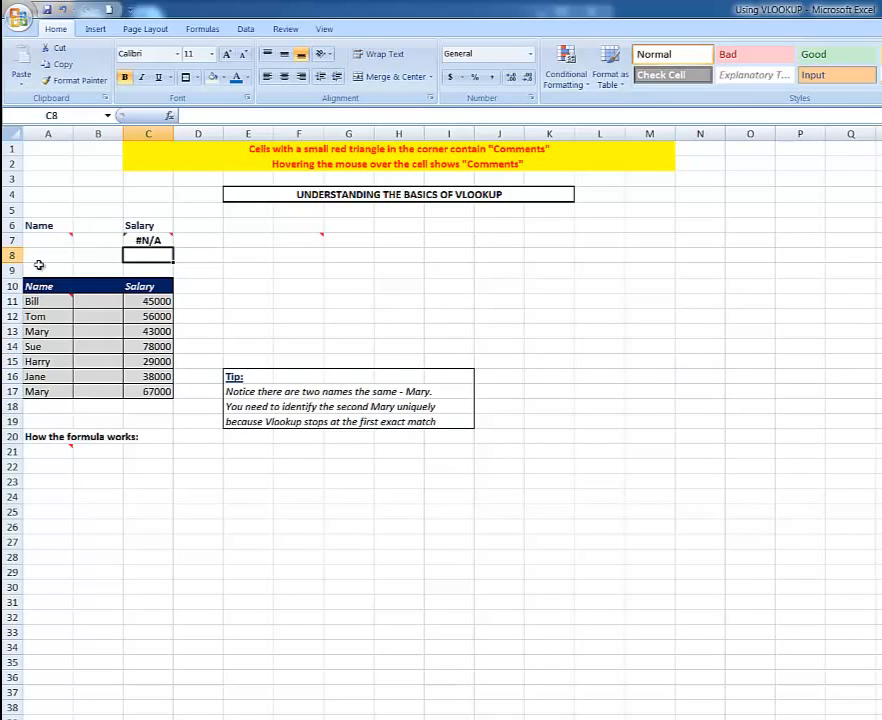
# - Test the salary lookup by entering the employee name from A13, followed by the one from A16, in cell A7
pyautogui.moveTo(42, 241)
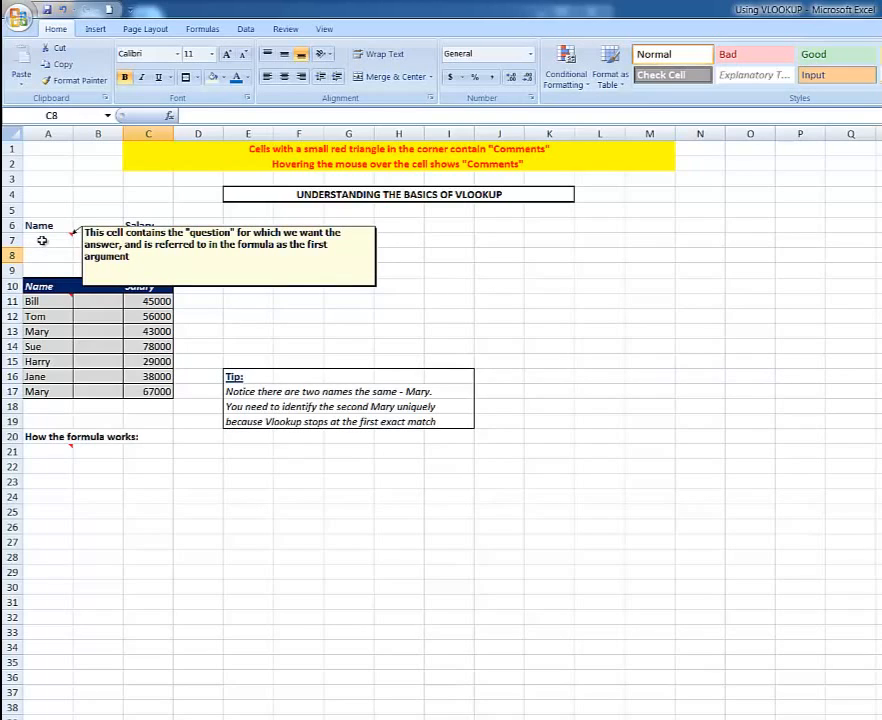
pyautogui.click(42, 241)
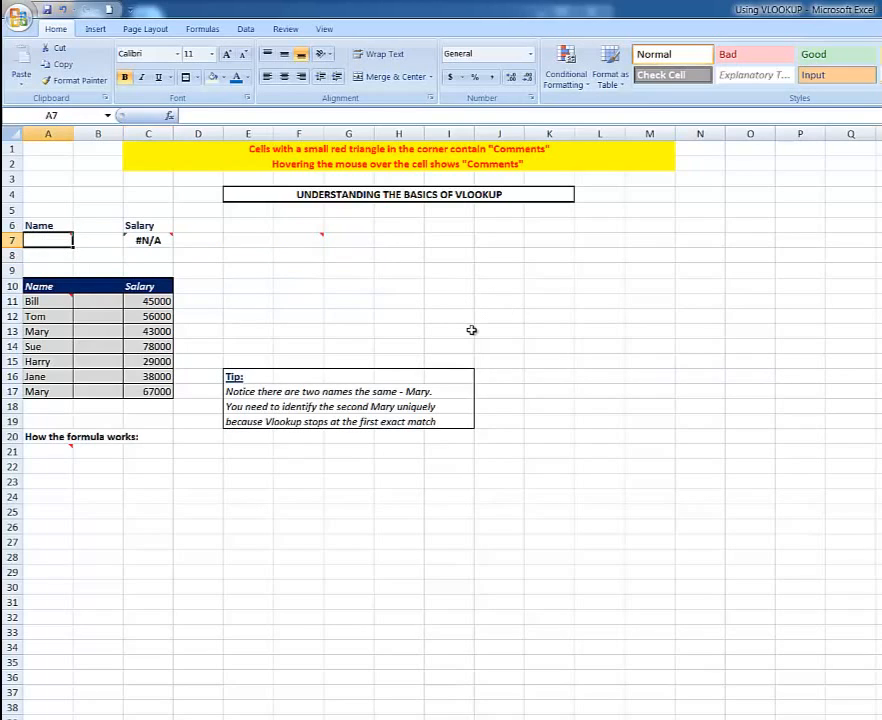
pyautogui.write('Mary')
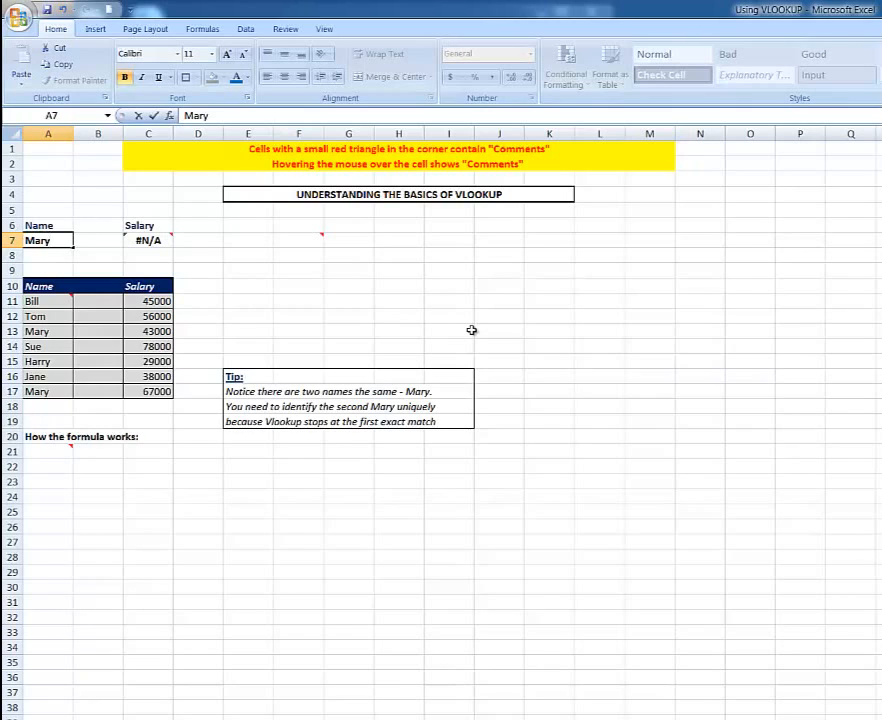
pyautogui.press('Return')
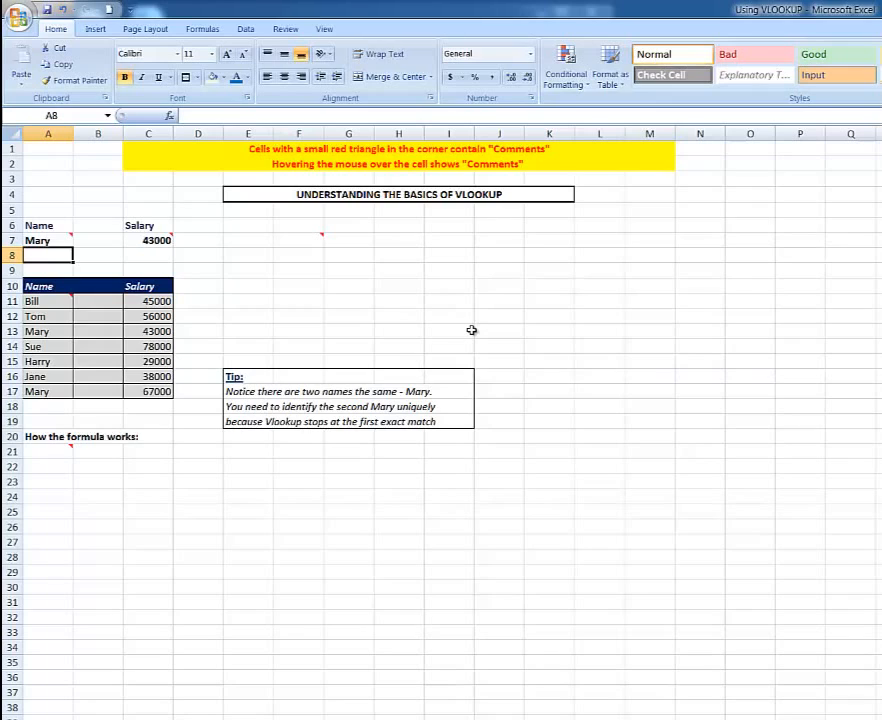
pyautogui.click(50, 241)
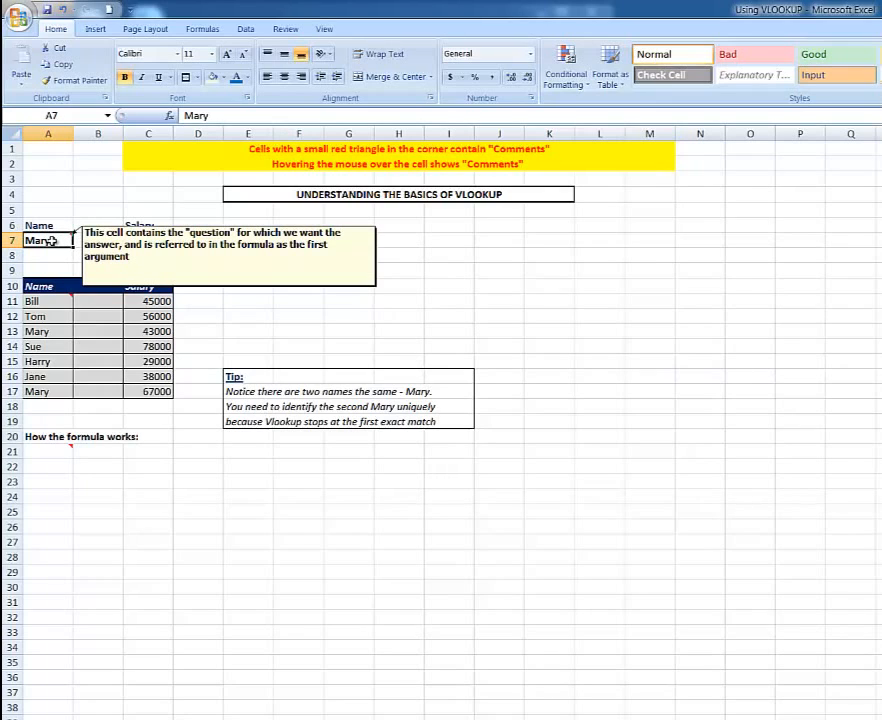
pyautogui.write('Jane')
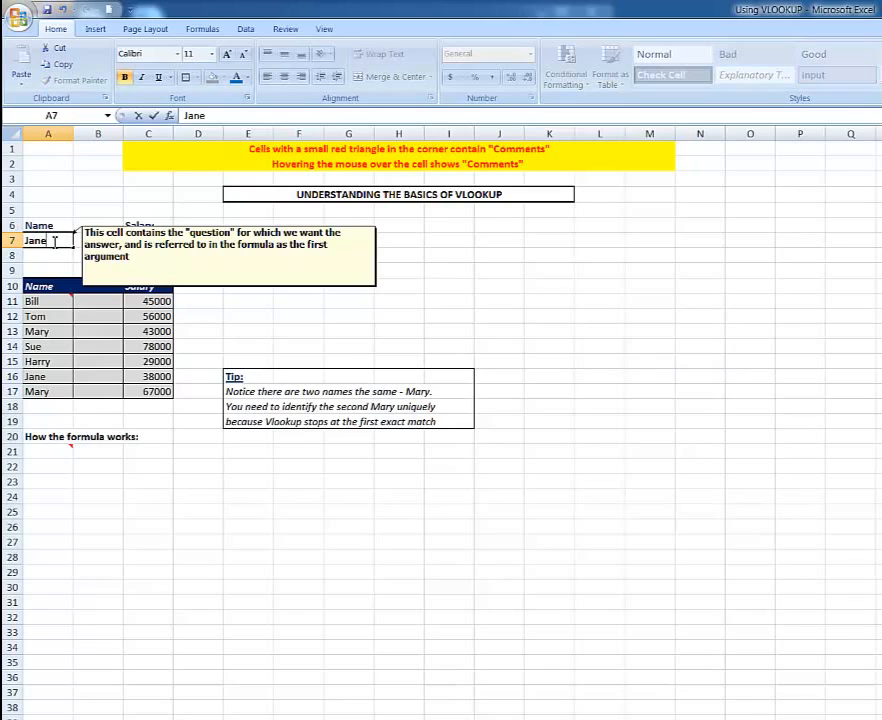
pyautogui.press('Return')
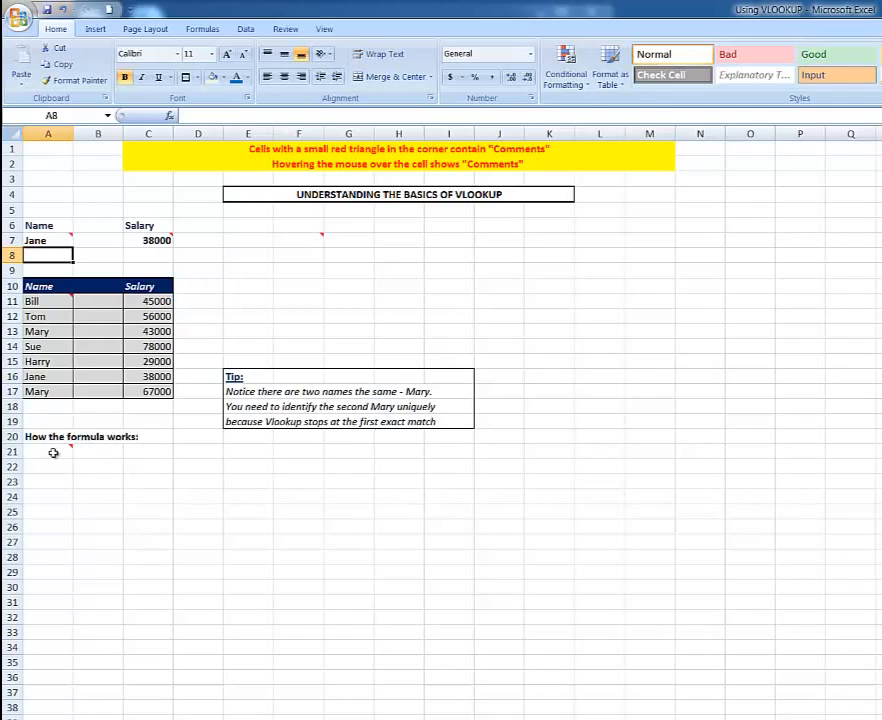
# - Test the lookup with a duplicated name by entering the employee name from A13 in cell A7
pyautogui.moveTo(51, 453)
pyautogui.click(36, 241)
pyautogui.write('Mary')
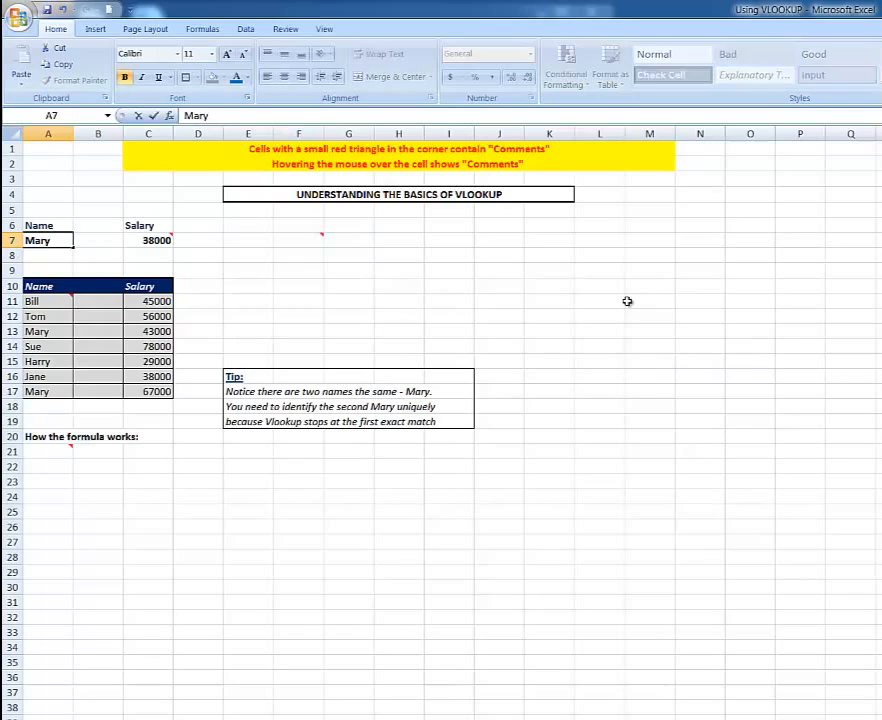
pyautogui.press('Return')
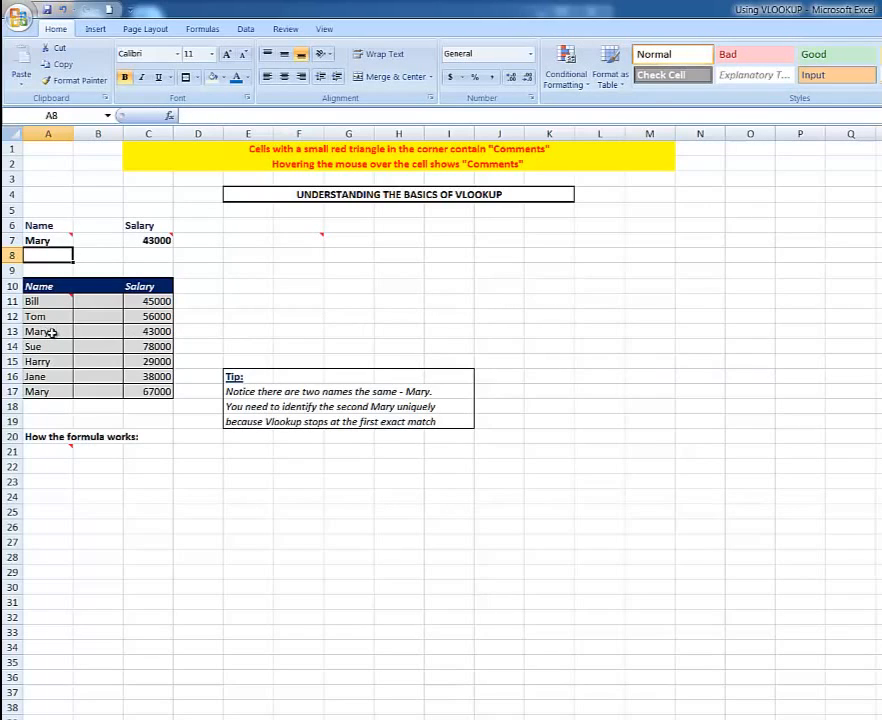
# - Make the duplicate employee name in A17 unique by appending 2 to it
pyautogui.click(47, 392)
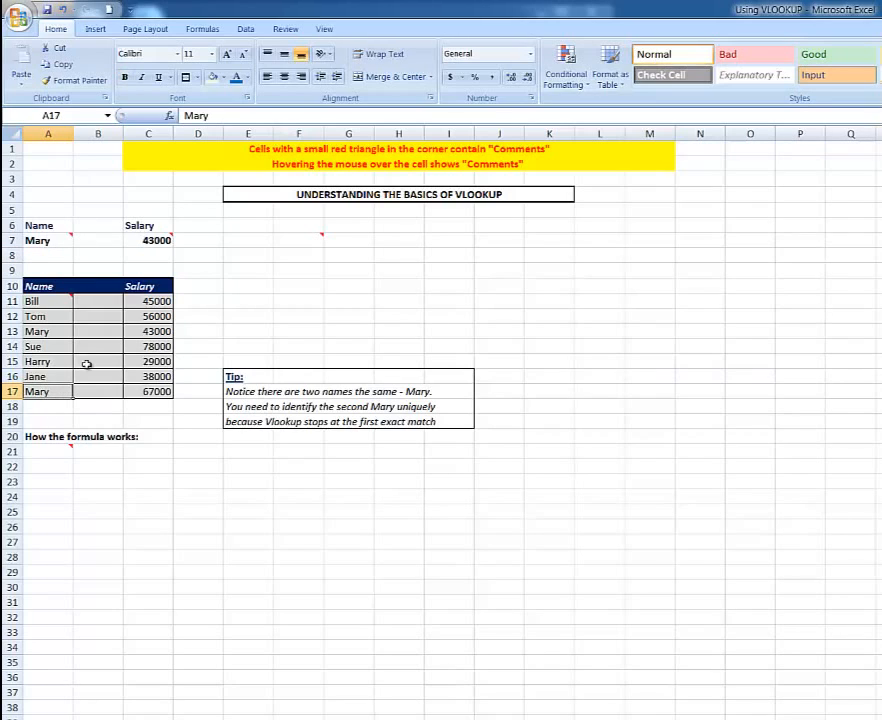
pyautogui.click(226, 115)
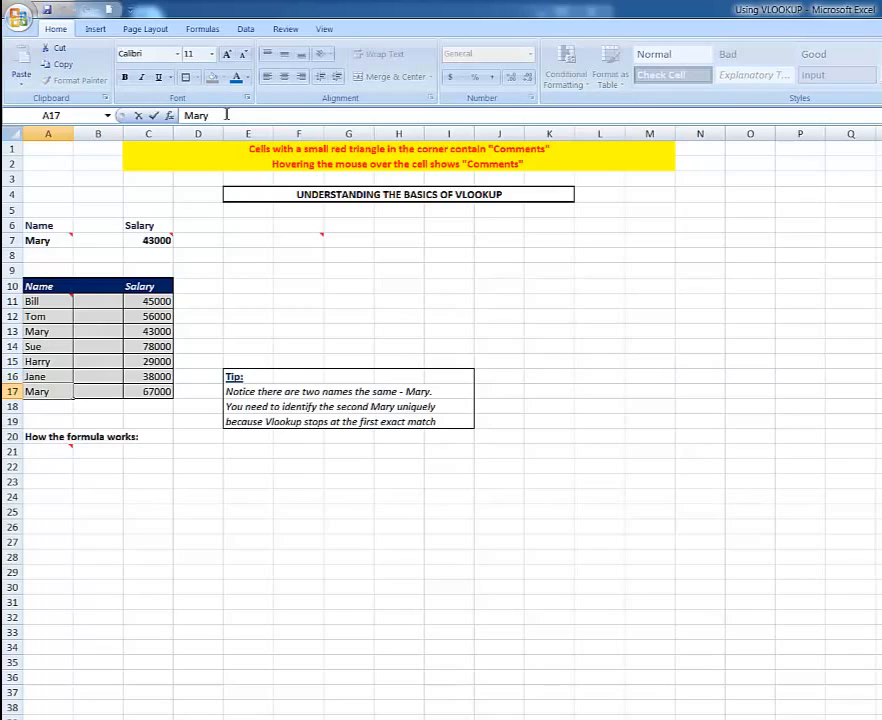
pyautogui.write('2')
pyautogui.press('Return')
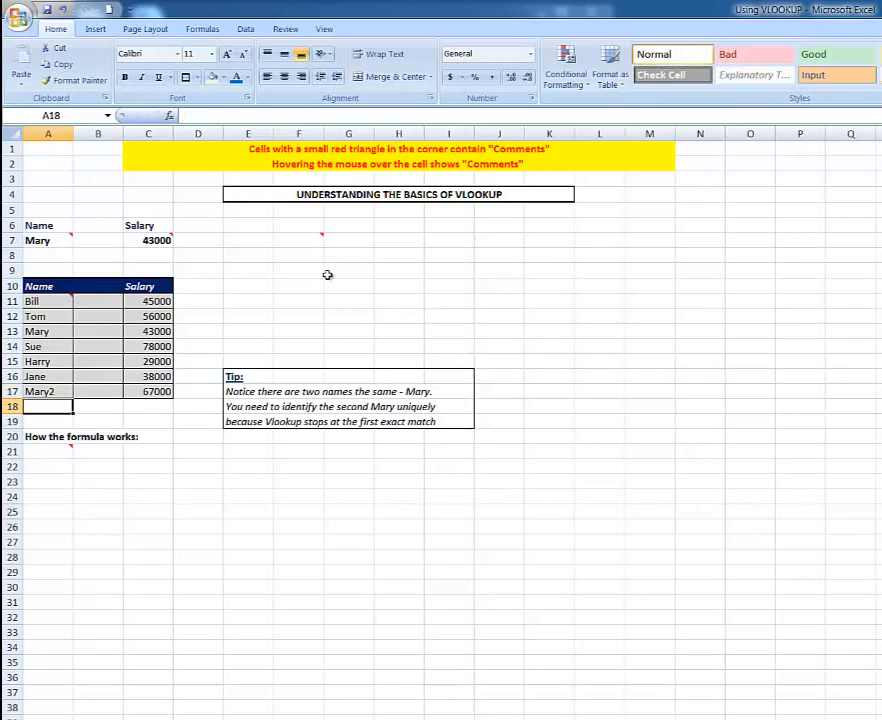
# - Enter the unique employee name from A17 in lookup cell A7, and review the VLOOKUP formula in C7
pyautogui.click(41, 242)
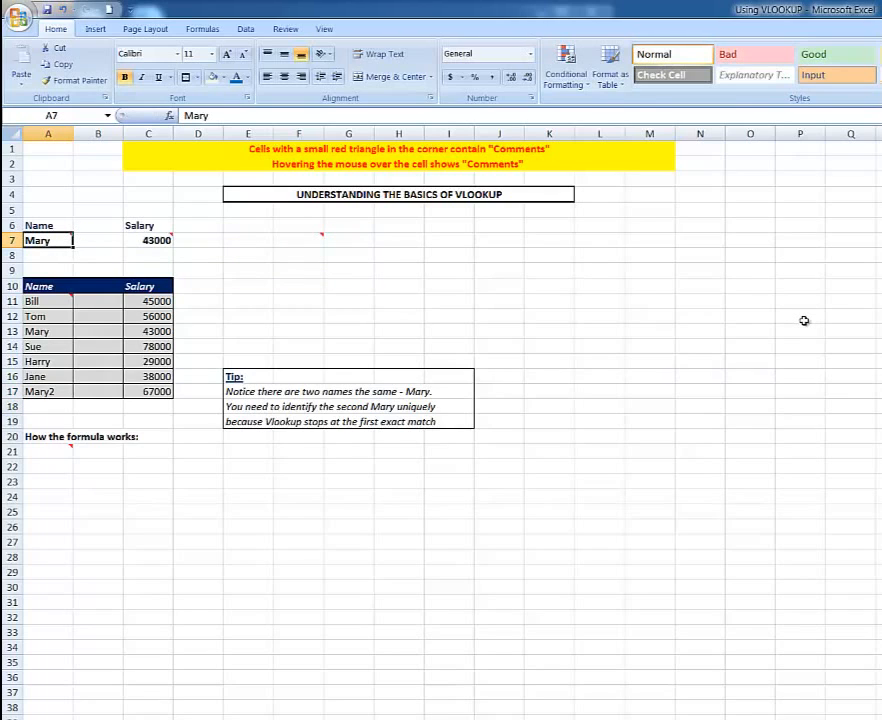
pyautogui.write('Mary2')
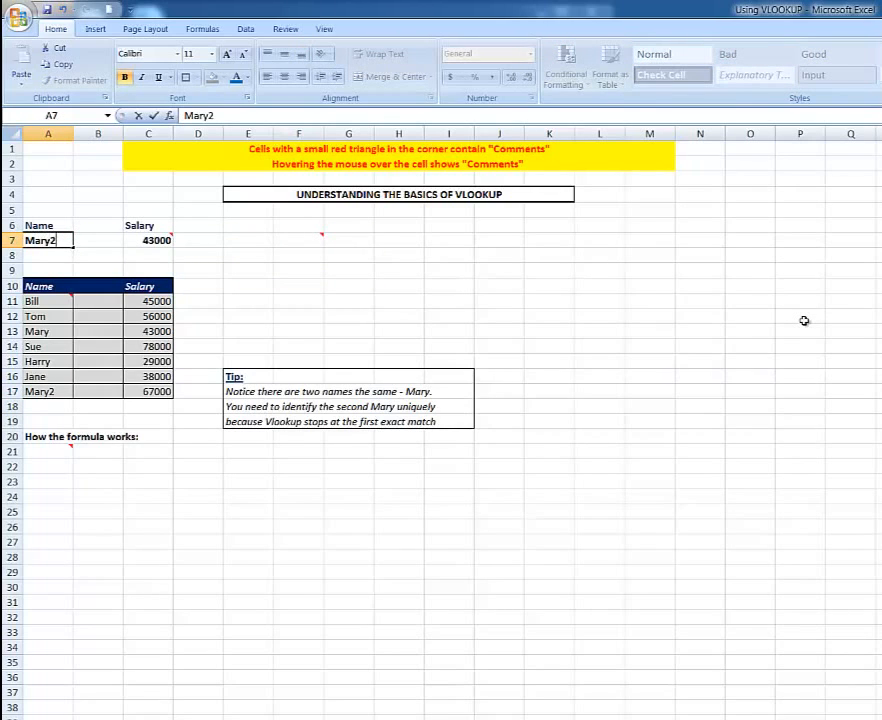
pyautogui.press('Return')
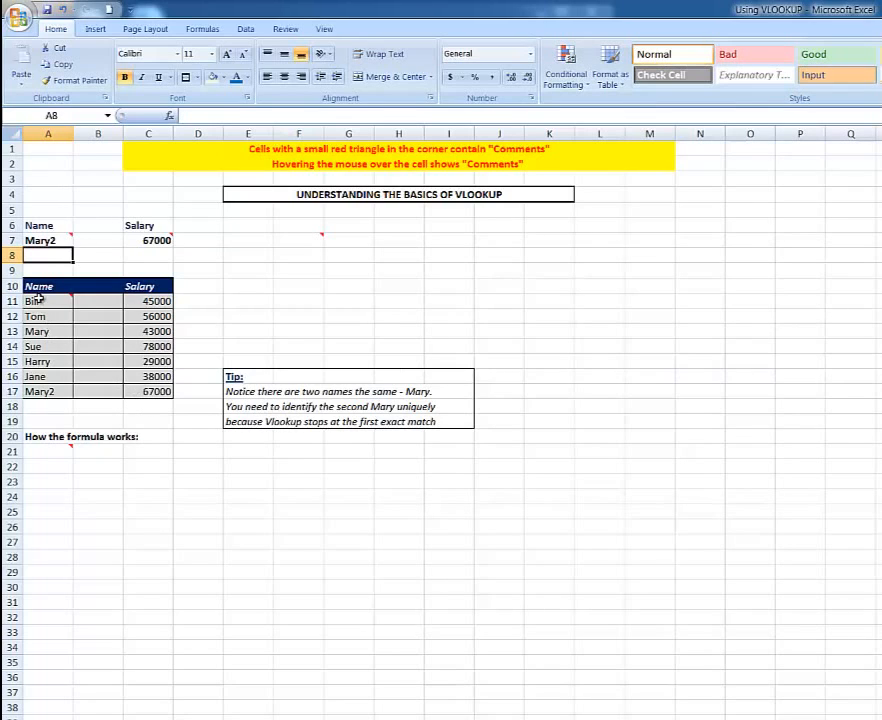
pyautogui.moveTo(35, 301)
pyautogui.moveTo(144, 241)
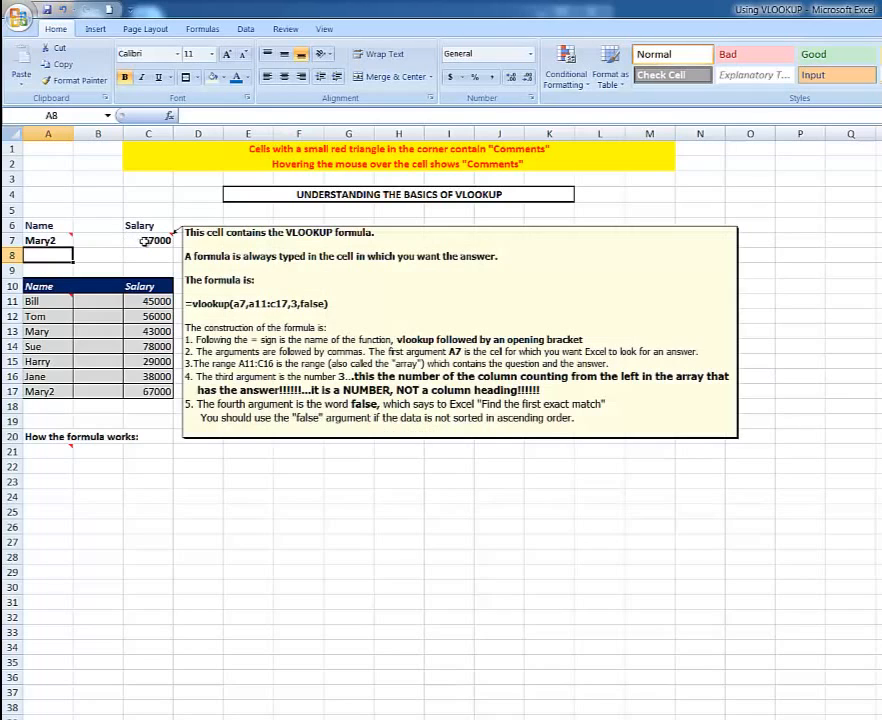
pyautogui.click(144, 241)
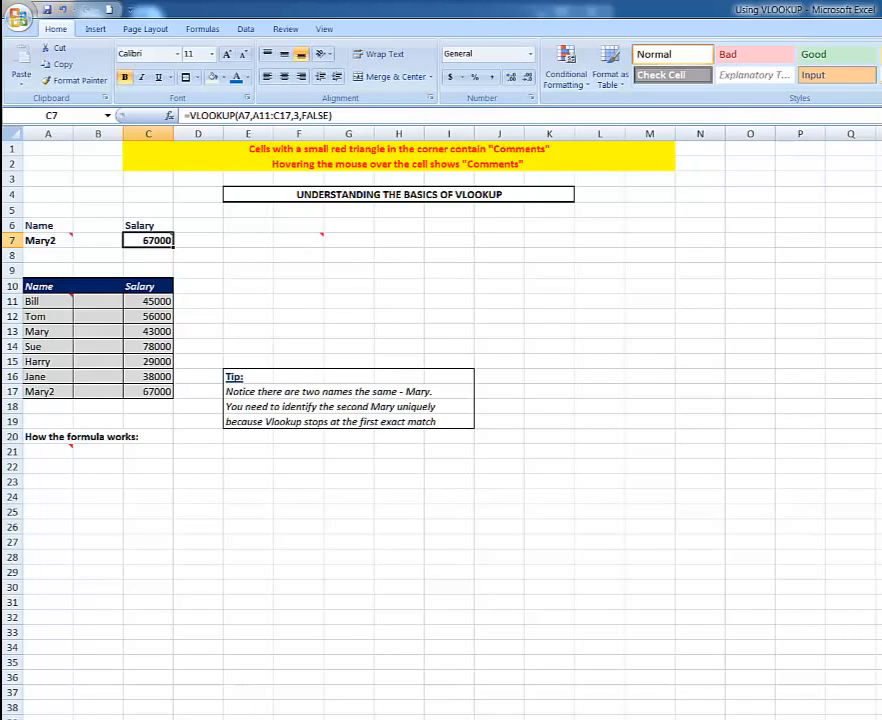
# - On the practical example sheet, examine the introduction, the tax table, and the comment and VLOOKUP formula in C10
pyautogui.hotkey('ctrl', 'pagedown')
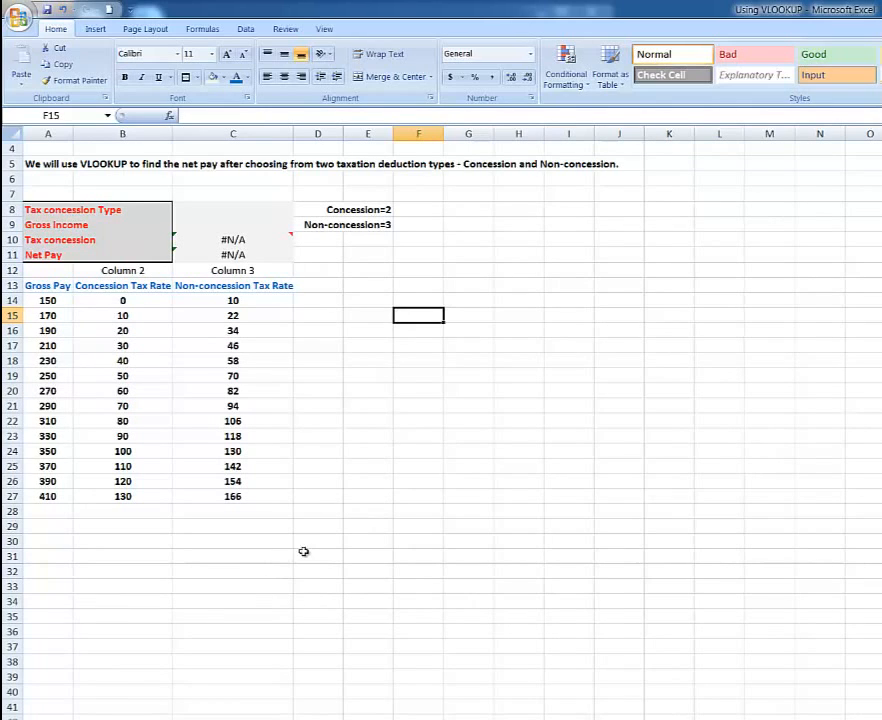
pyautogui.scroll(1, 440, 420)
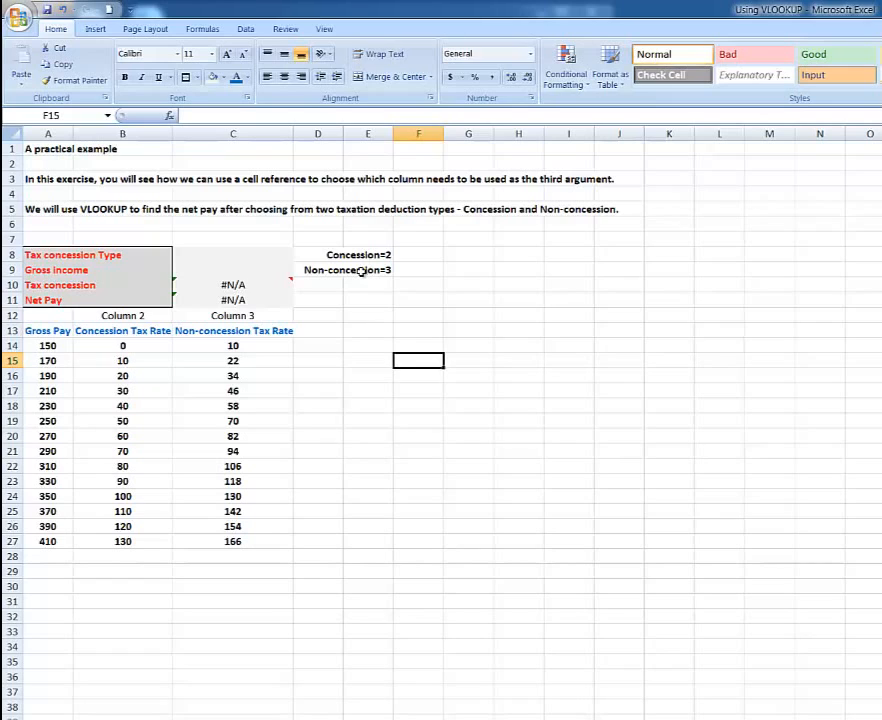
pyautogui.moveTo(233, 285)
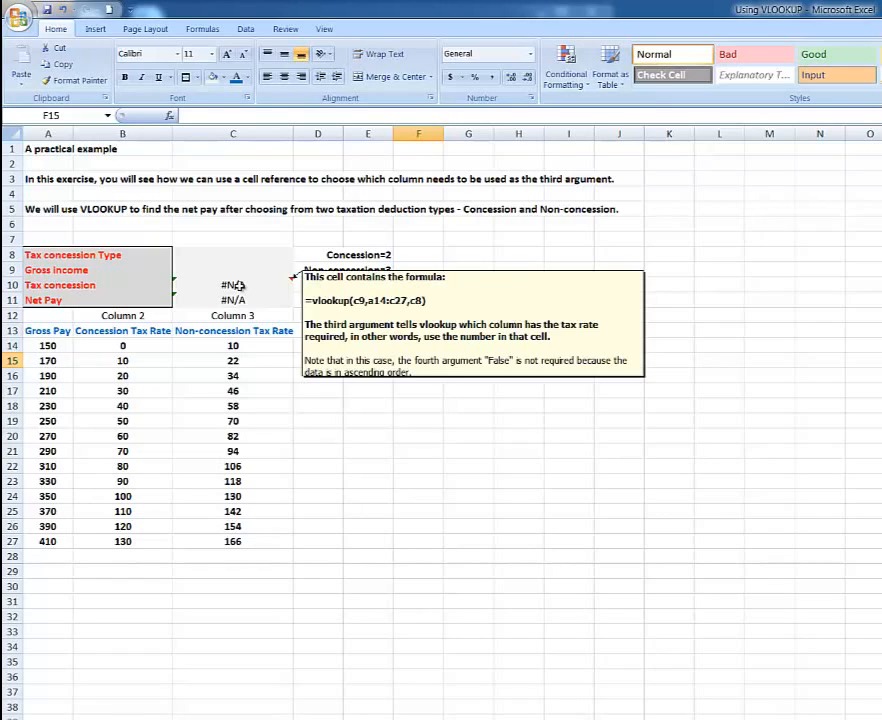
pyautogui.click(233, 285)
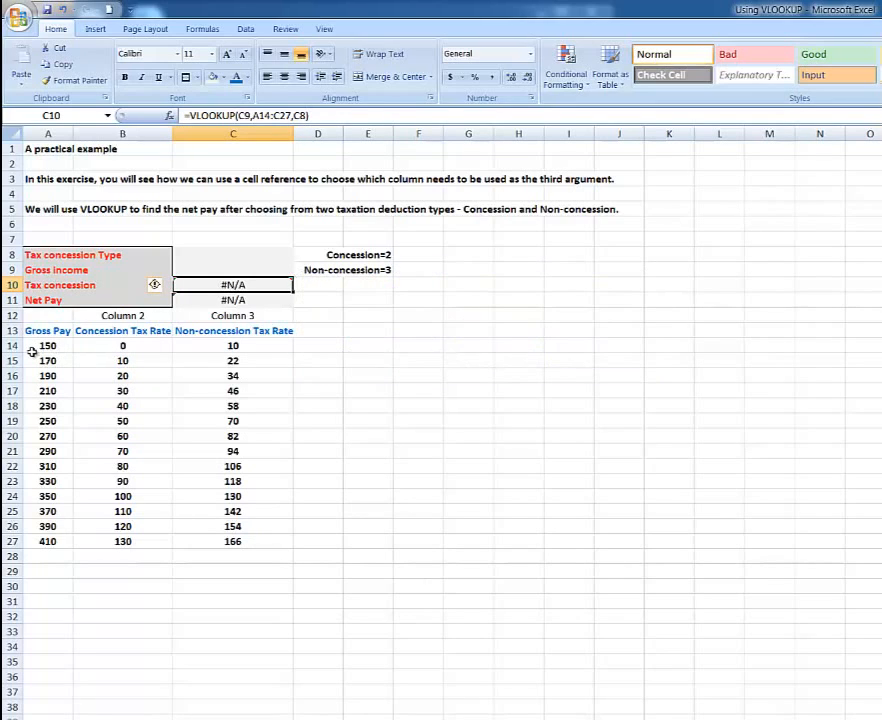
pyautogui.moveTo(220, 286)
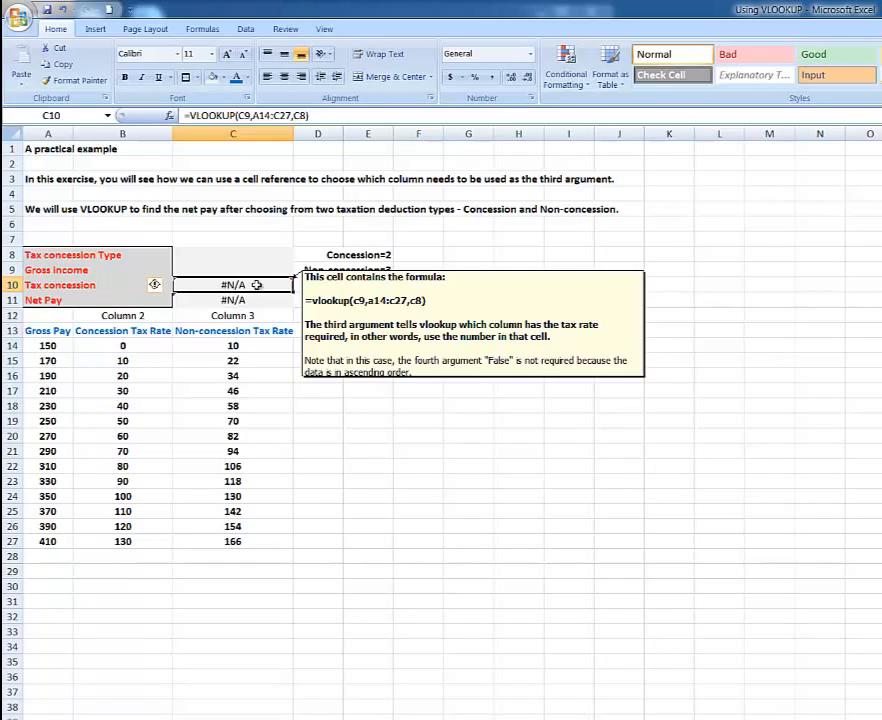
# - Enter tax concession type 2 in C8 and gross income 310 in C9, and check the net pay formula in C11
pyautogui.click(232, 254)
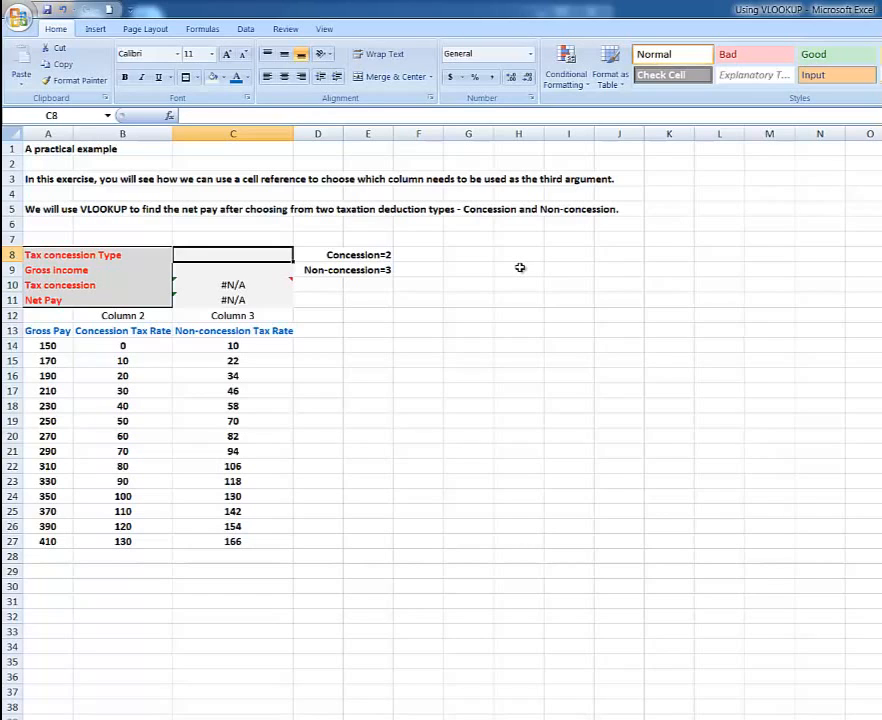
pyautogui.write('2')
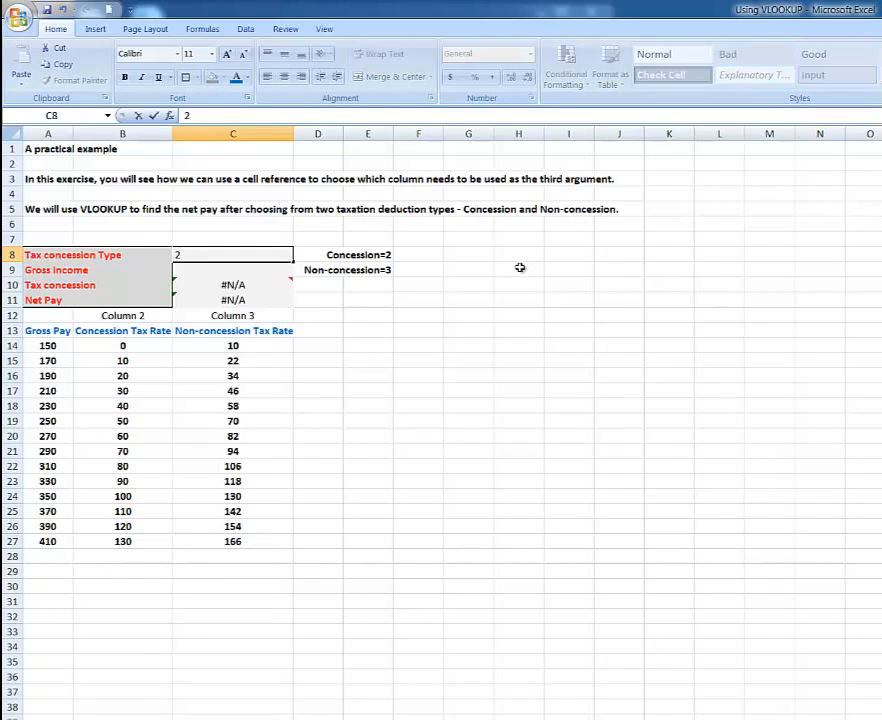
pyautogui.click(244, 270)
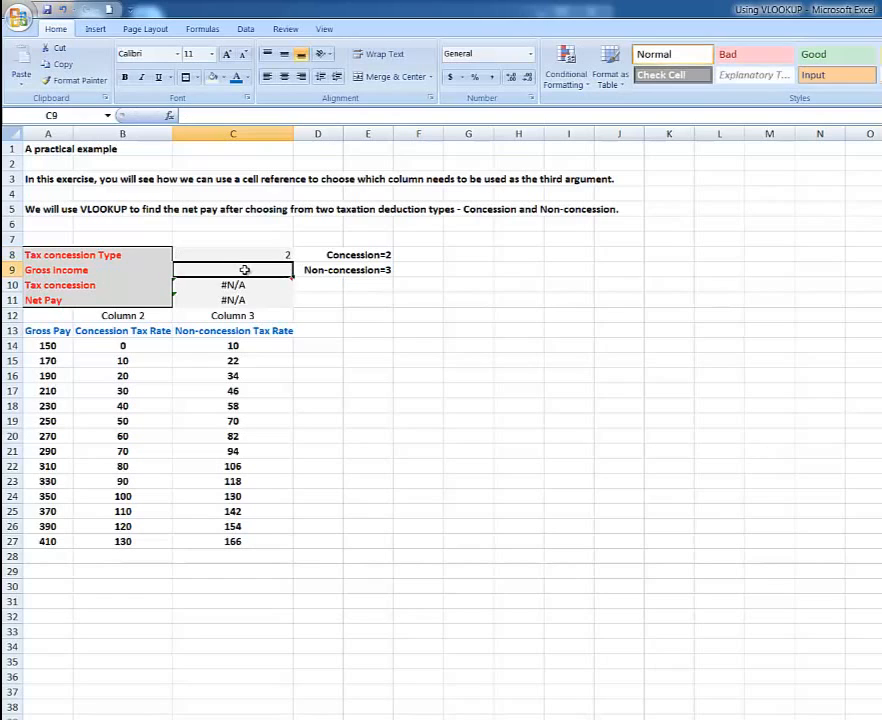
pyautogui.write('310')
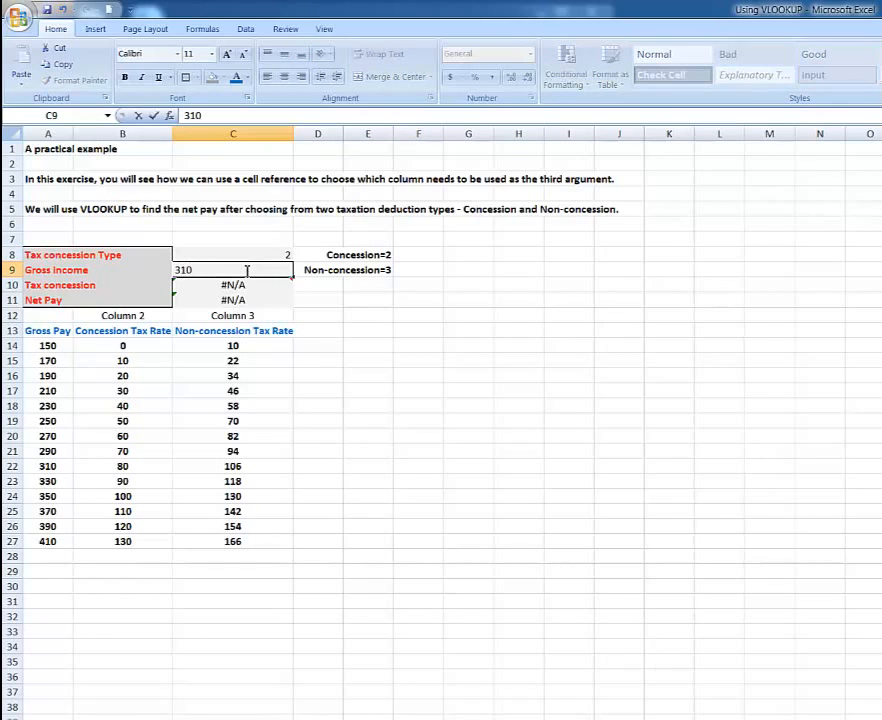
pyautogui.press('Return')
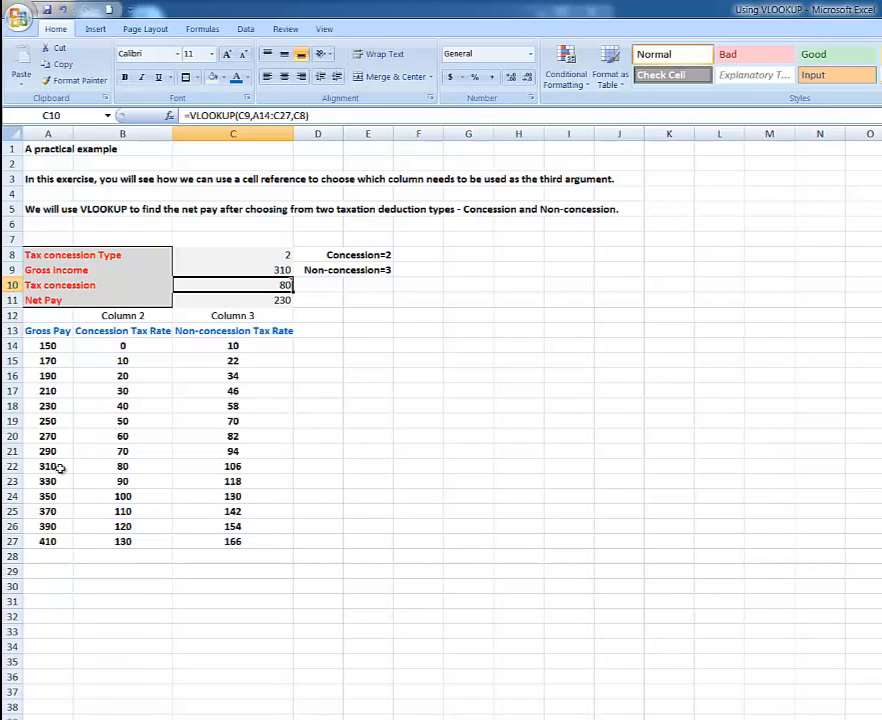
pyautogui.click(275, 300)
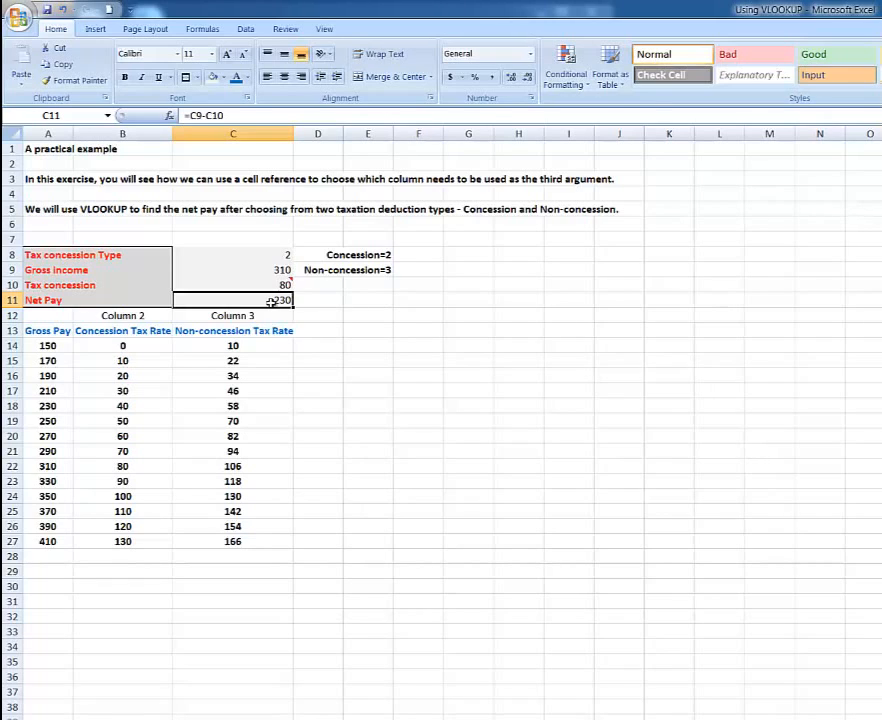
# - Change the tax concession type in C8 to 3 for non-concession, and review the VLOOKUP formula in C10
pyautogui.click(269, 255)
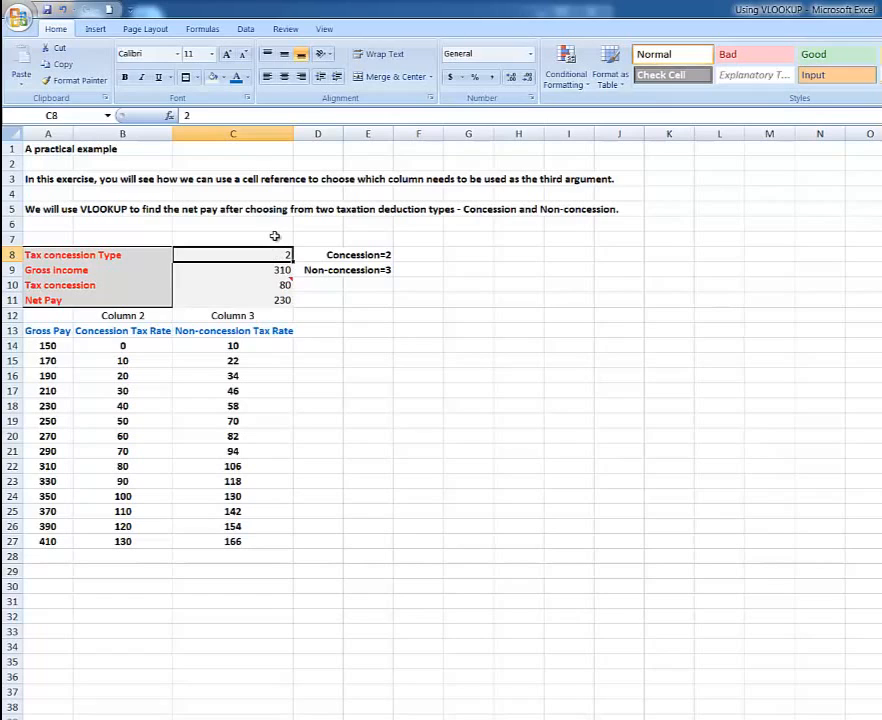
pyautogui.write('3')
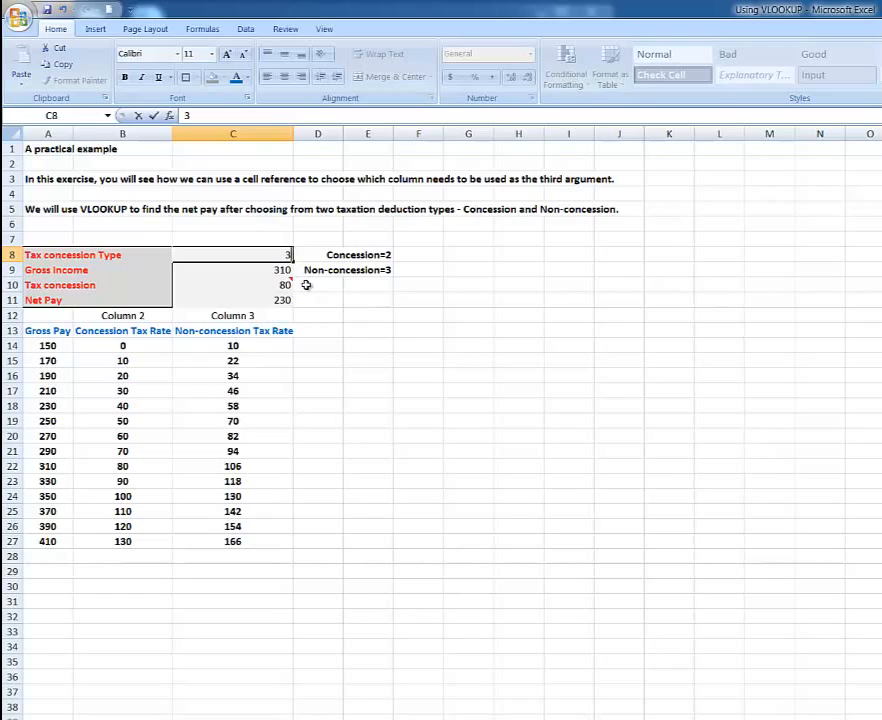
pyautogui.press('Return')
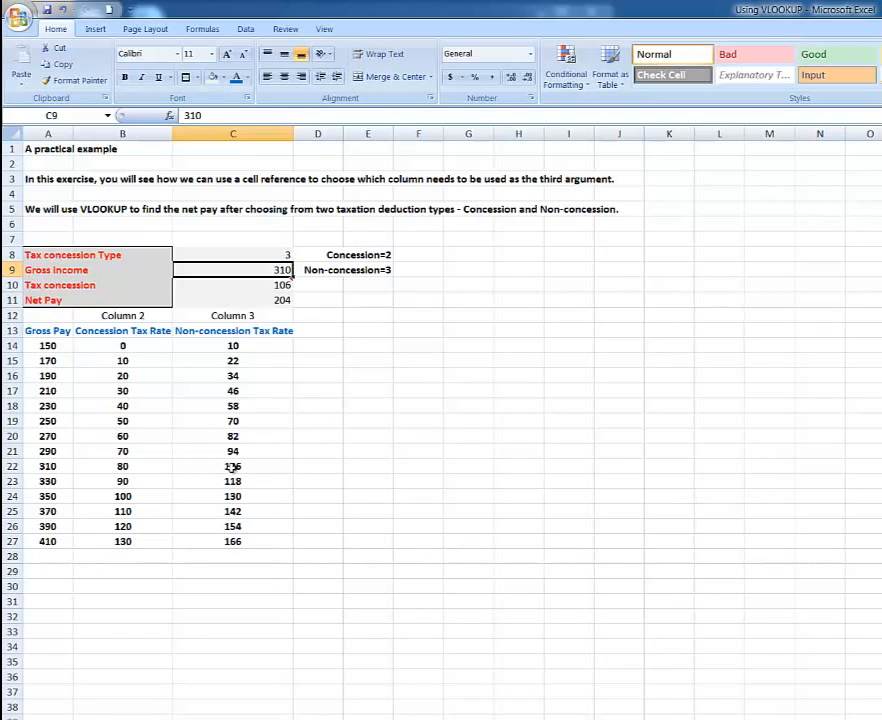
pyautogui.click(245, 286)
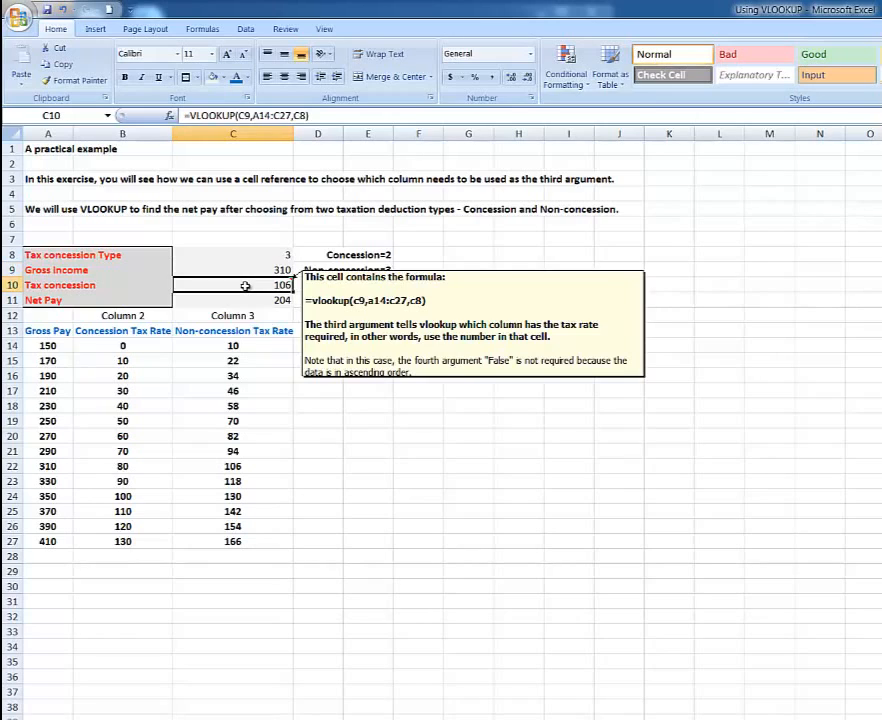